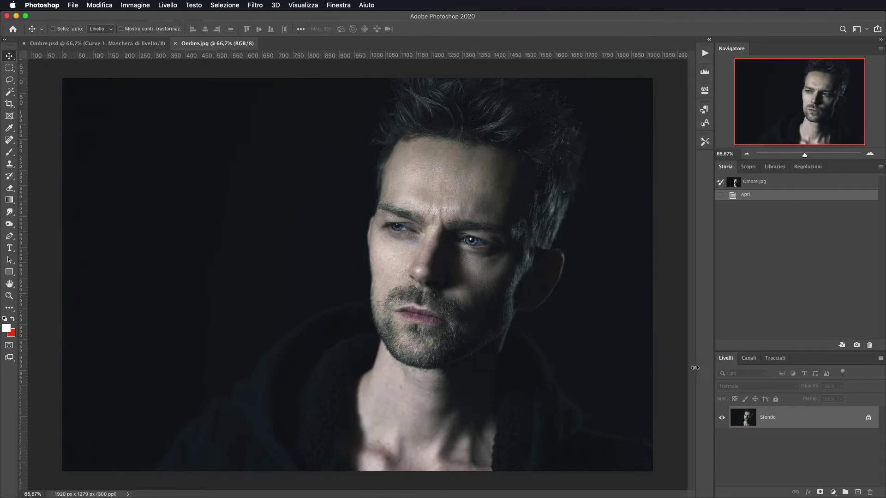
# - Show the Canali panel and view the Blu channel alone, then restore all channels
pyautogui.click(748, 360)
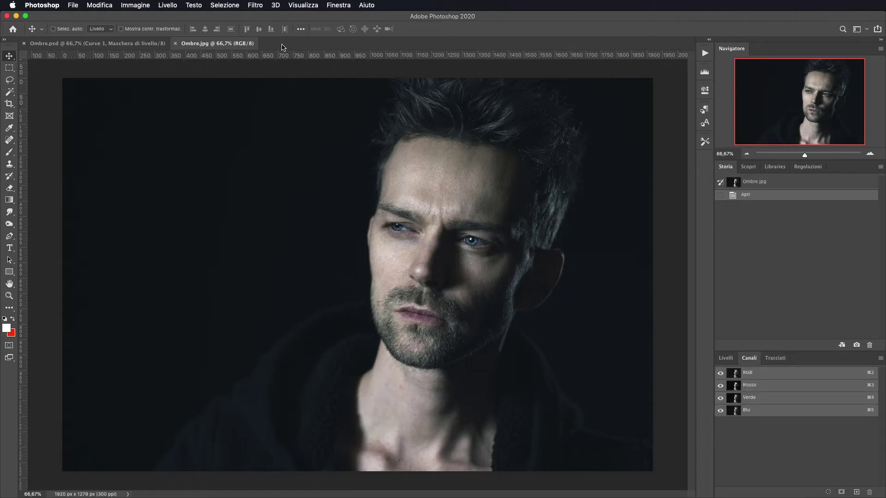
pyautogui.click(328, 5)
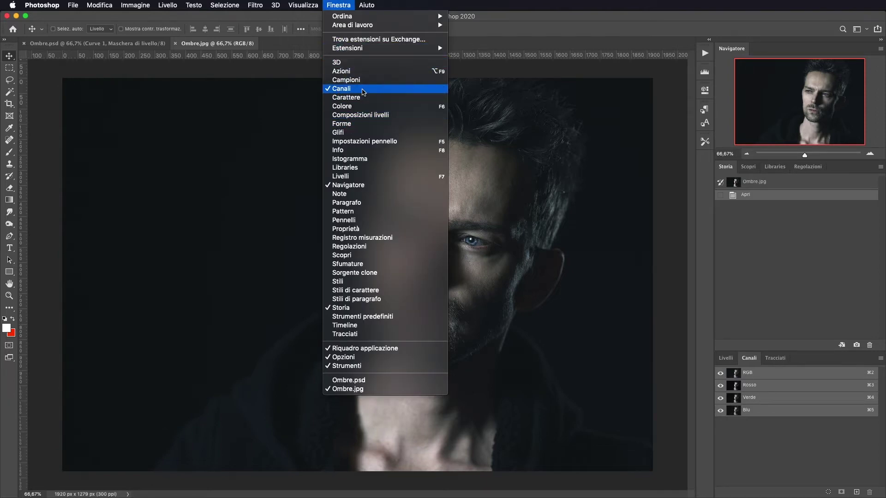
pyautogui.click(792, 454)
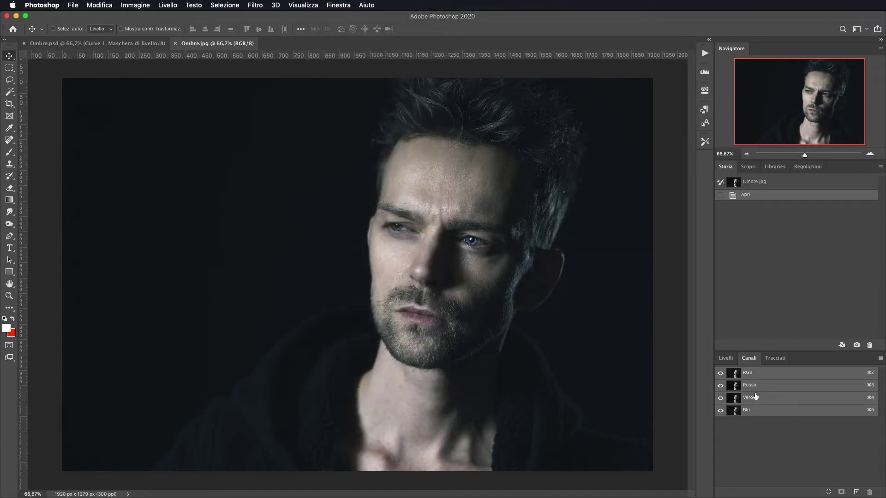
pyautogui.click(720, 385)
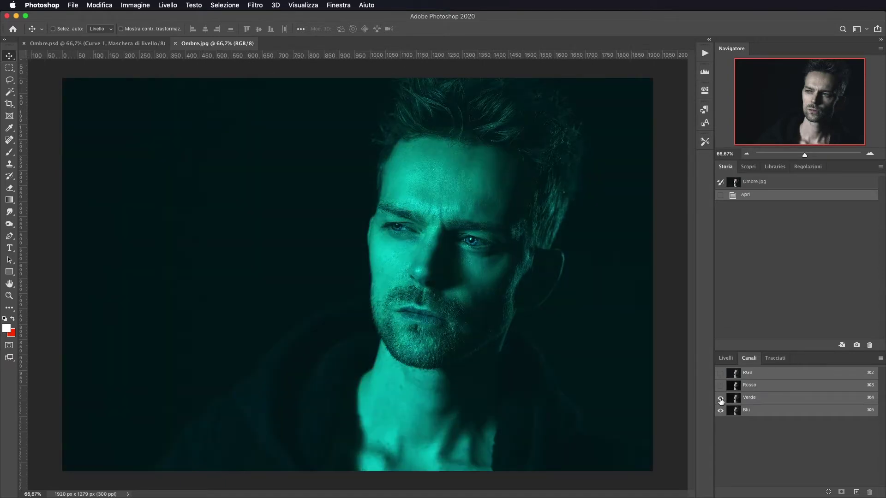
pyautogui.click(720, 397)
pyautogui.click(720, 397)
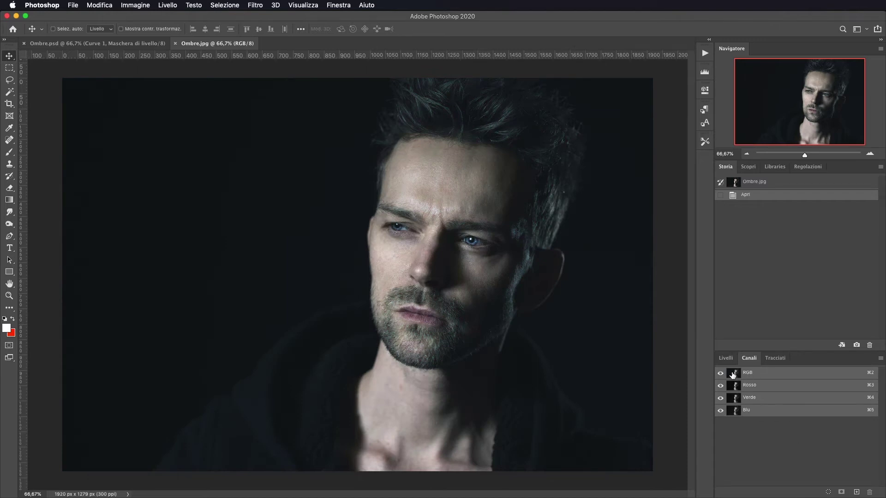
# - Load the RGB brightness as a selection and invert it to target the shadows
pyautogui.press('super')
pyautogui.keyDown('super'); pyautogui.click(735, 375); pyautogui.keyUp('super')
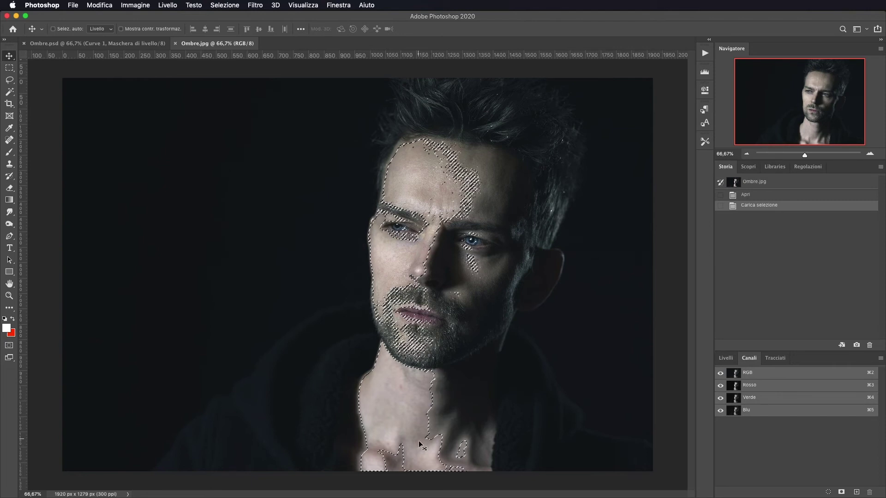
pyautogui.click(724, 360)
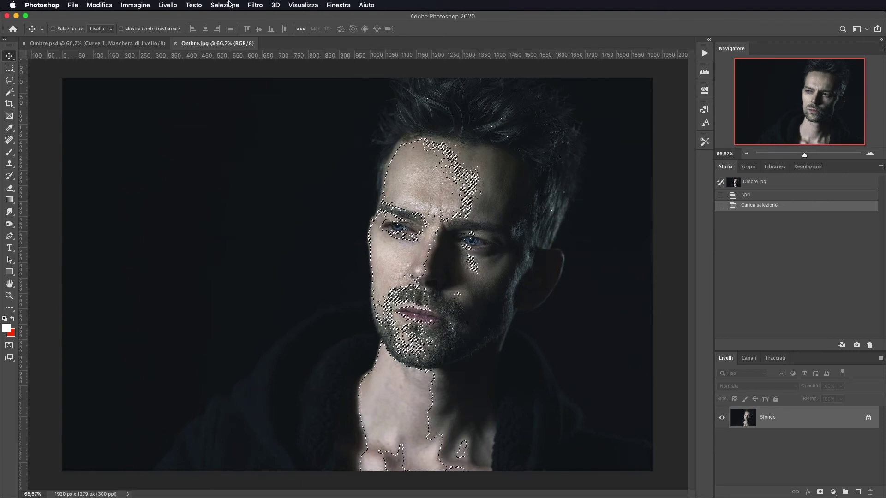
pyautogui.click(229, 4)
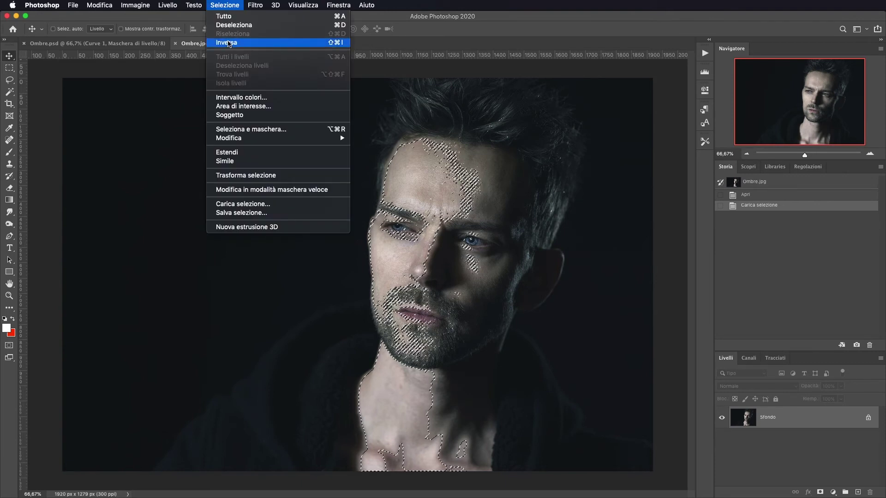
pyautogui.click(229, 42)
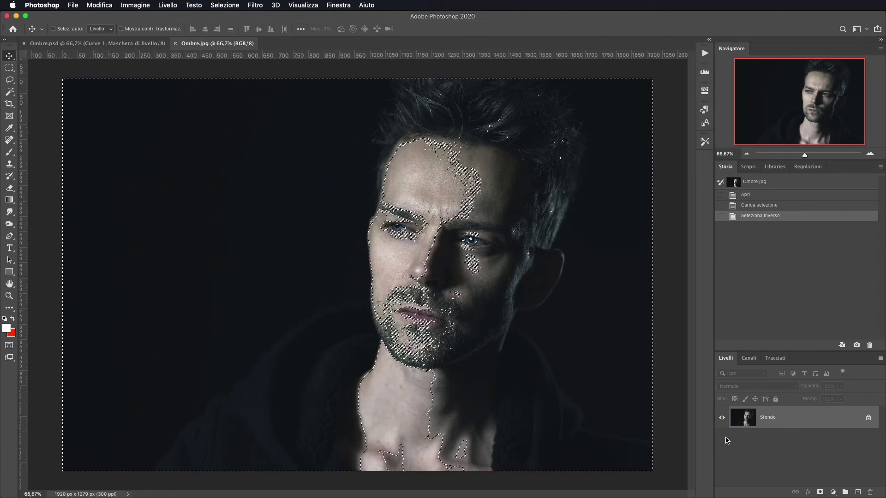
pyautogui.hotkey('ctrl', 'j')
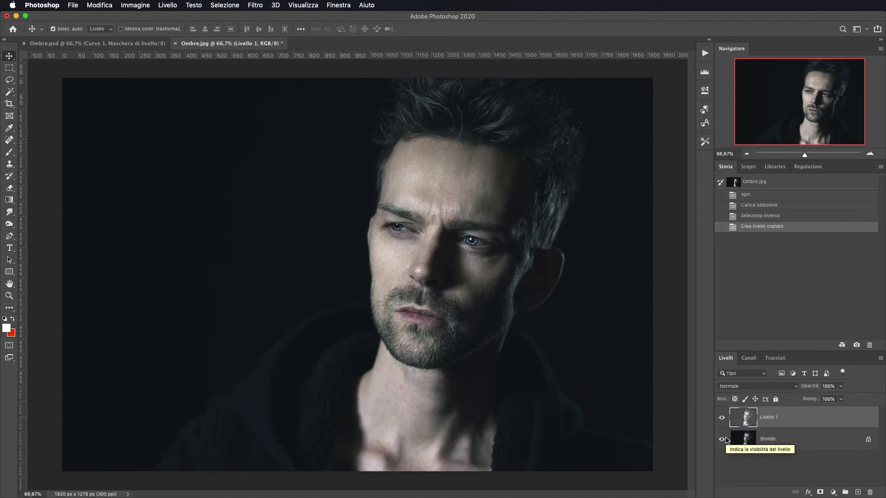
pyautogui.click(721, 439)
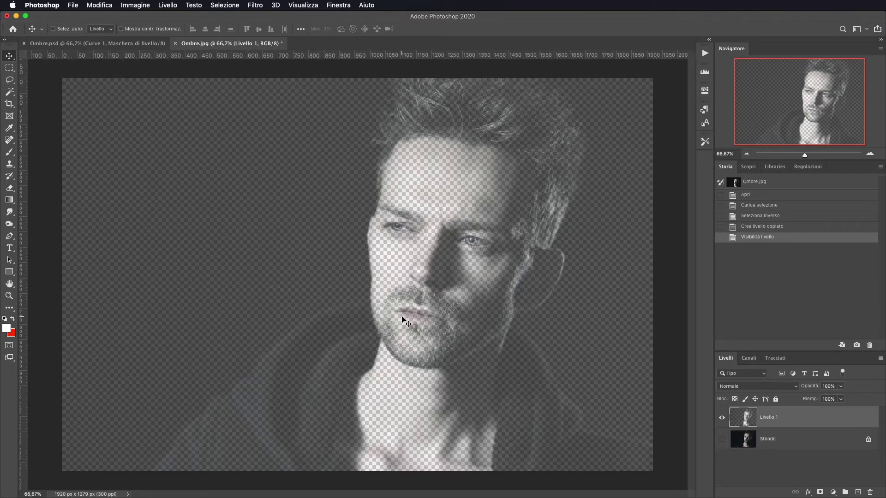
pyautogui.tripleClick(722, 439)
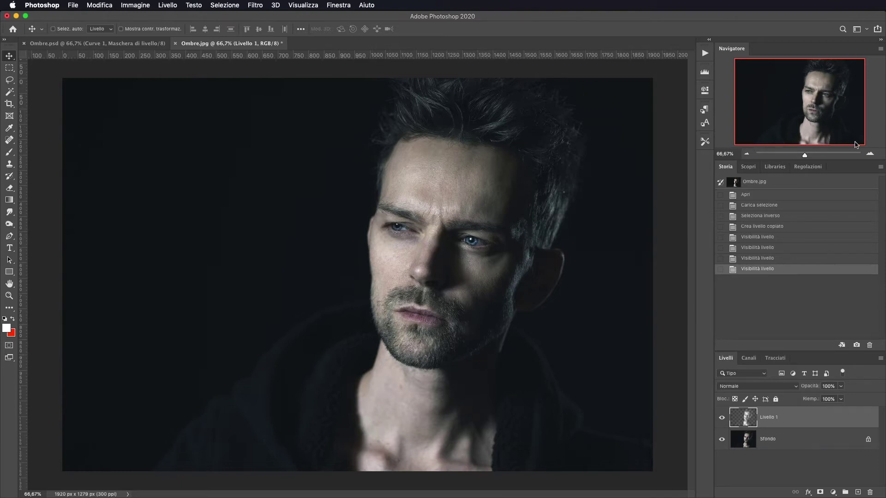
pyautogui.click(869, 153)
pyautogui.click(869, 154)
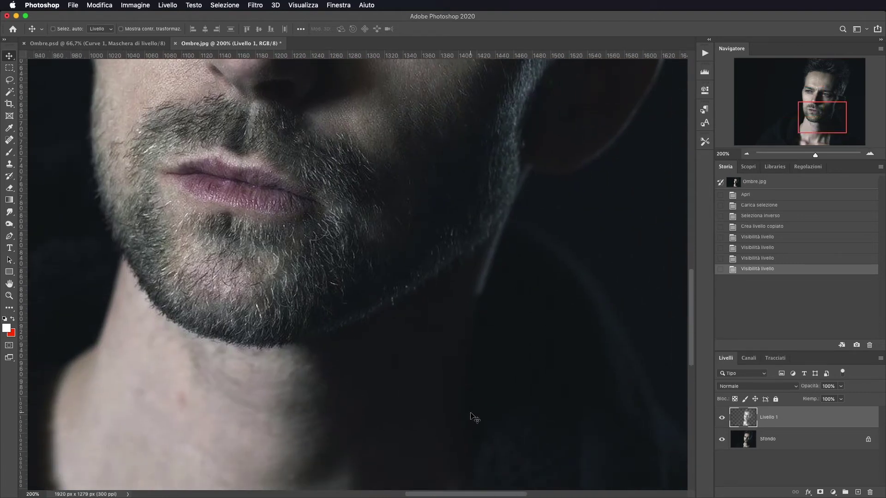
pyautogui.scroll(10, 474, 418)
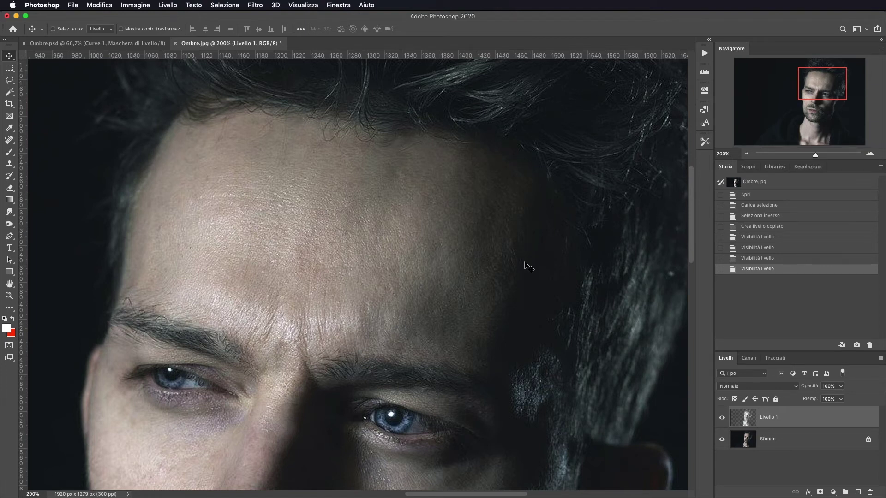
pyautogui.click(747, 155)
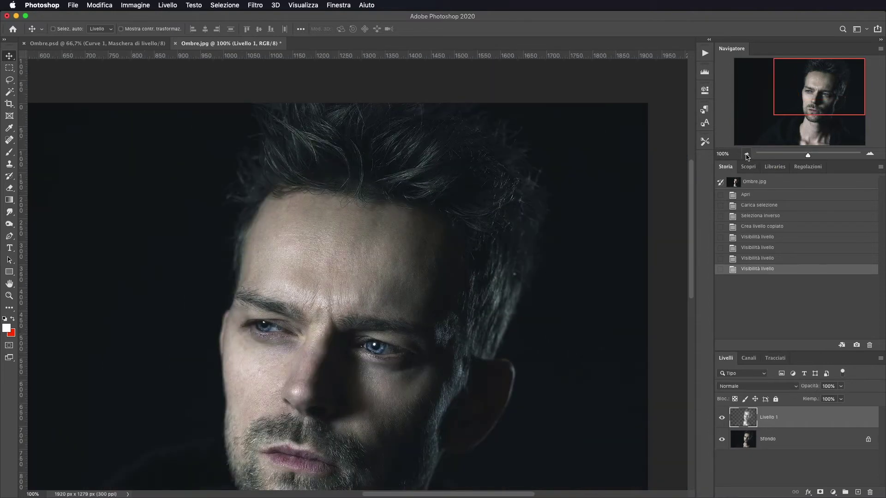
pyautogui.scroll(-2, 613, 208)
pyautogui.hscroll(-5, 610, 210)
pyautogui.scroll(-3, 609, 210)
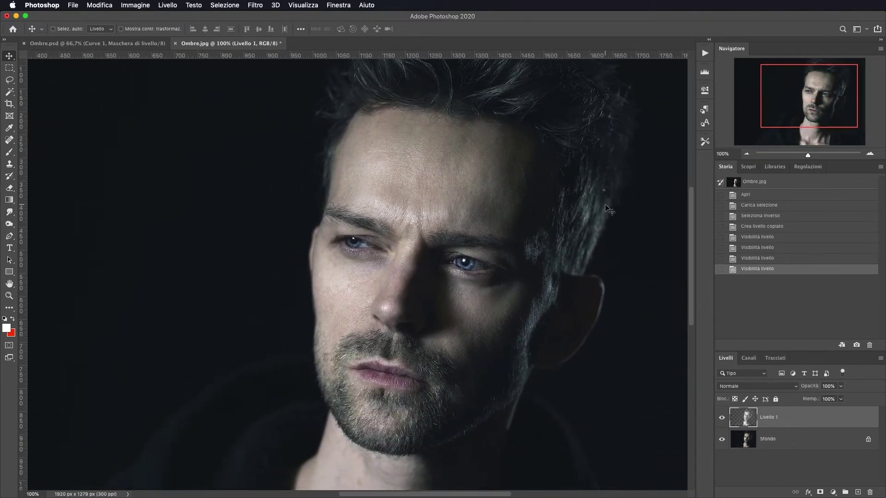
pyautogui.click(746, 154)
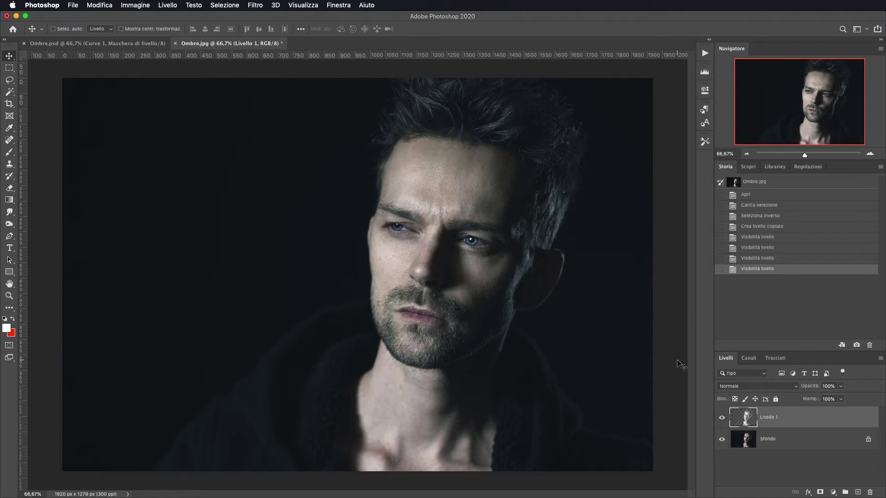
# - Set Livello 1's blend mode to Scolora, undo it via History, then reapply Scolora
pyautogui.click(765, 390)
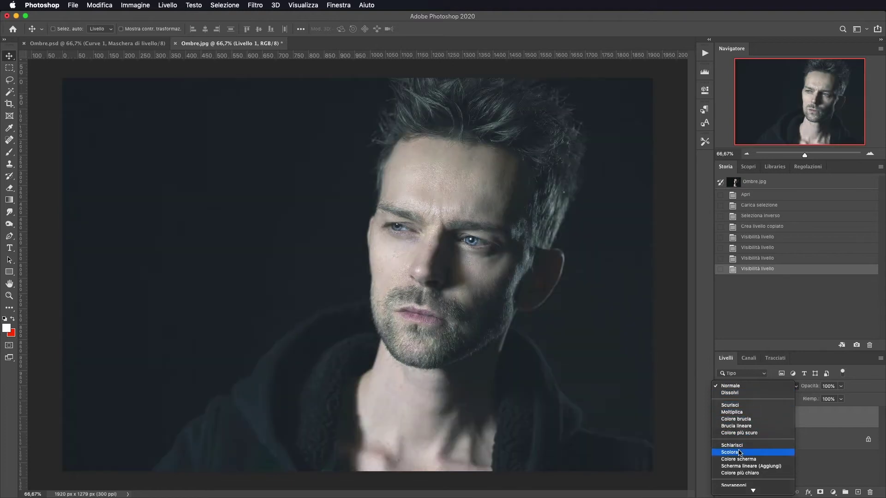
pyautogui.click(738, 453)
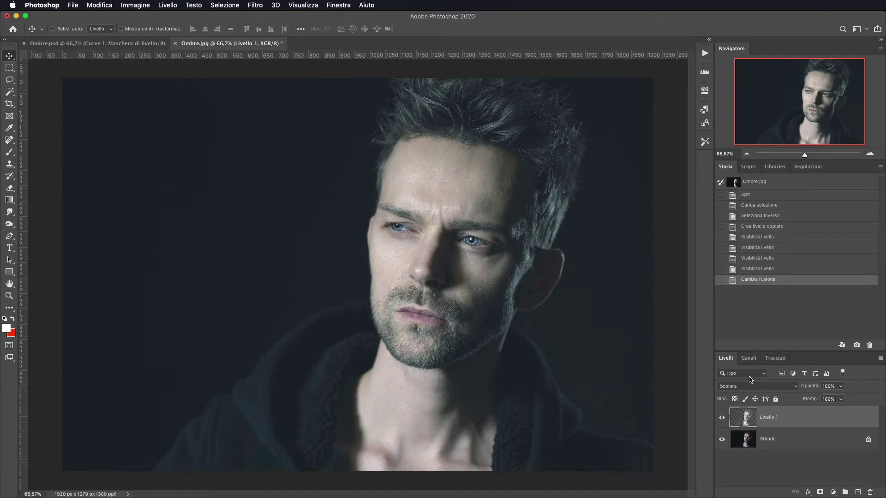
pyautogui.click(767, 269)
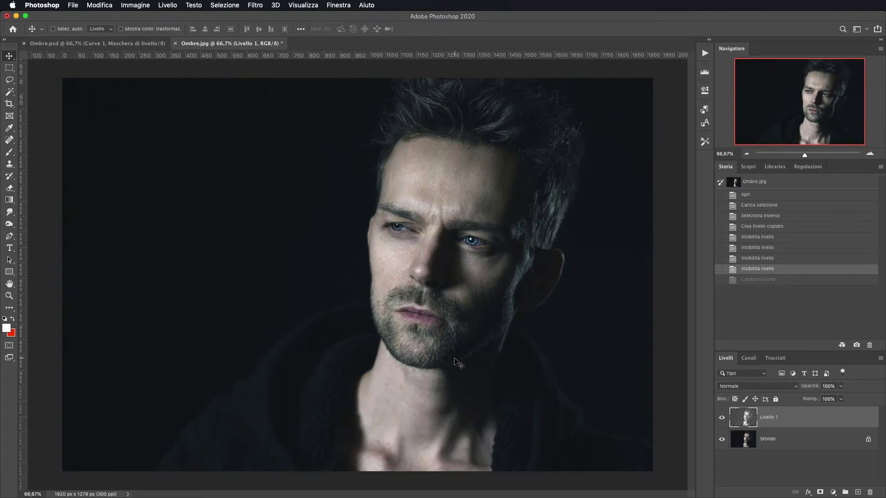
pyautogui.click(749, 389)
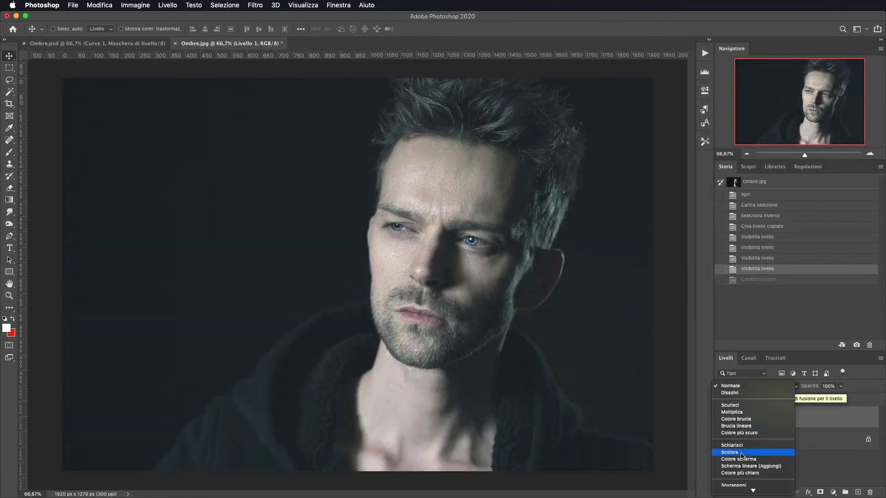
pyautogui.click(741, 453)
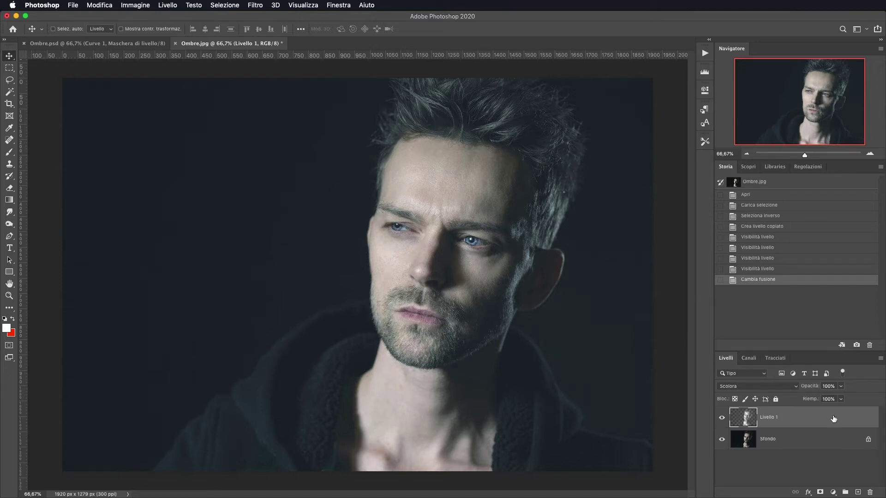
# - Split Livello 1's Livello sottostante black Blend If slider to 31/48
pyautogui.doubleClick(844, 420)
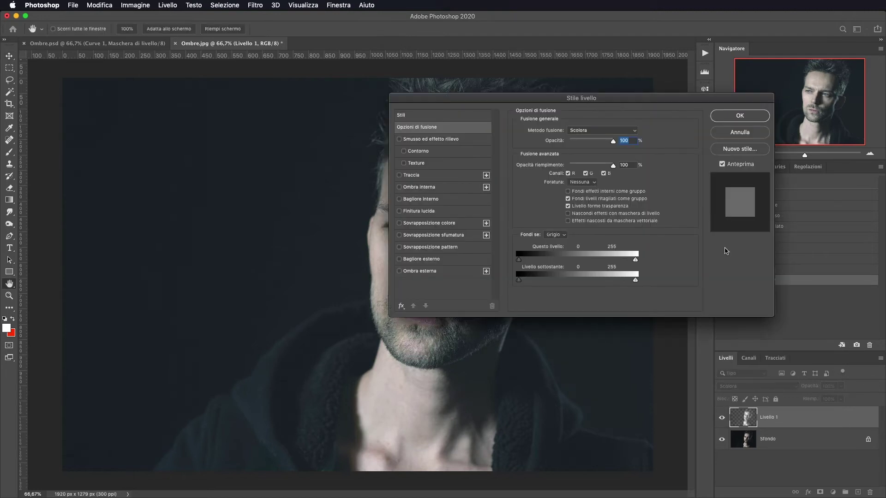
pyautogui.moveTo(476, 99); pyautogui.dragTo(576, 60)
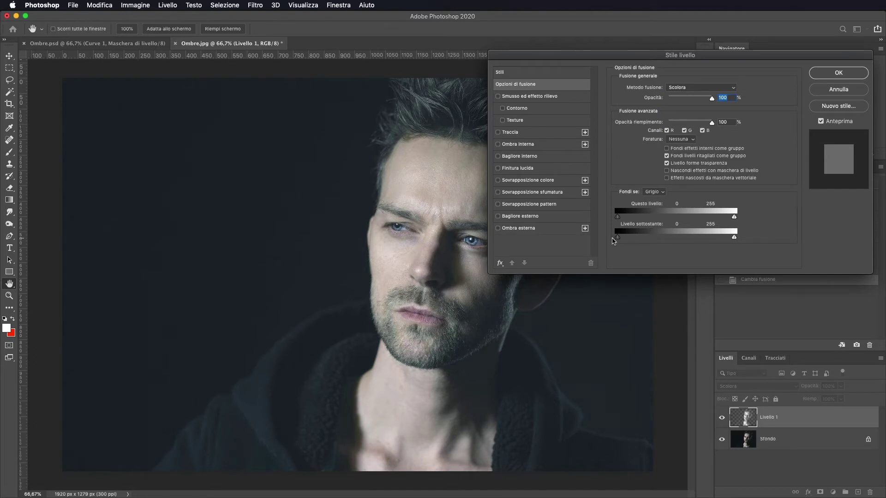
pyautogui.moveTo(618, 240); pyautogui.dragTo(633, 240)
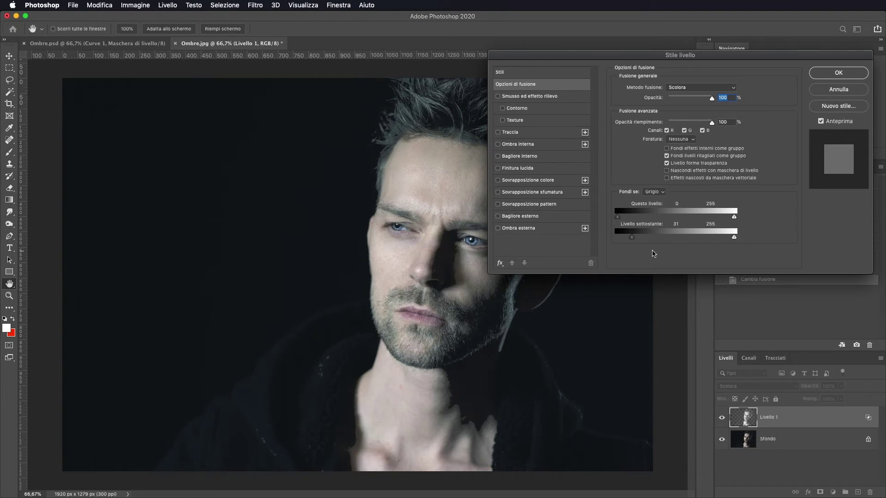
pyautogui.press('alt')
pyautogui.moveTo(637, 240); pyautogui.dragTo(640, 240)
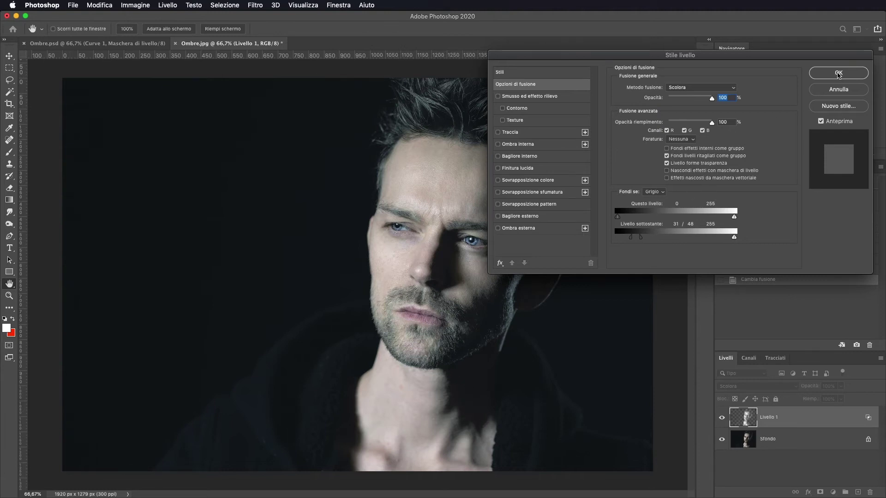
pyautogui.click(838, 73)
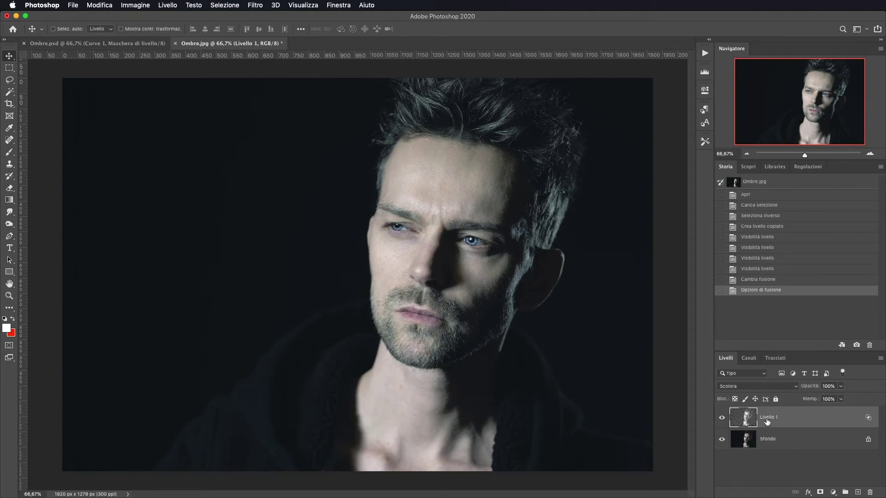
pyautogui.click(721, 418)
pyautogui.click(721, 418)
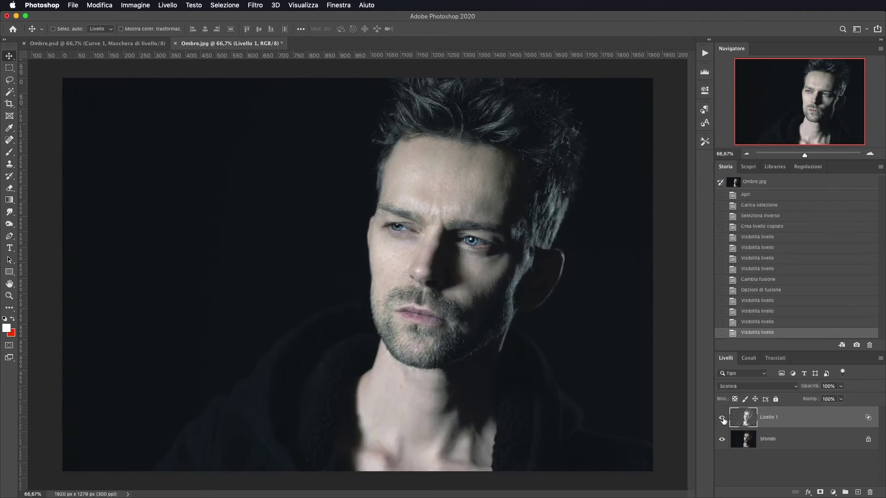
pyautogui.click(721, 418)
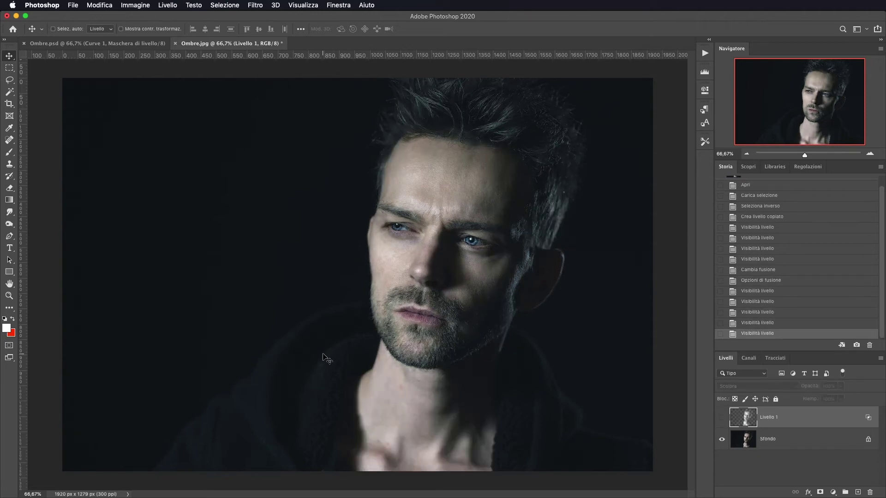
pyautogui.click(721, 418)
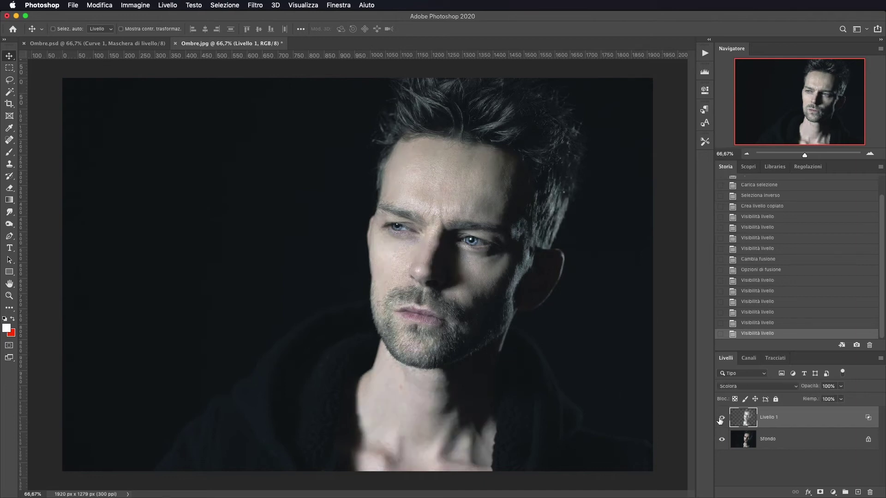
# - Show Livello 1, add a layer mask and invert it to black
pyautogui.click(721, 419)
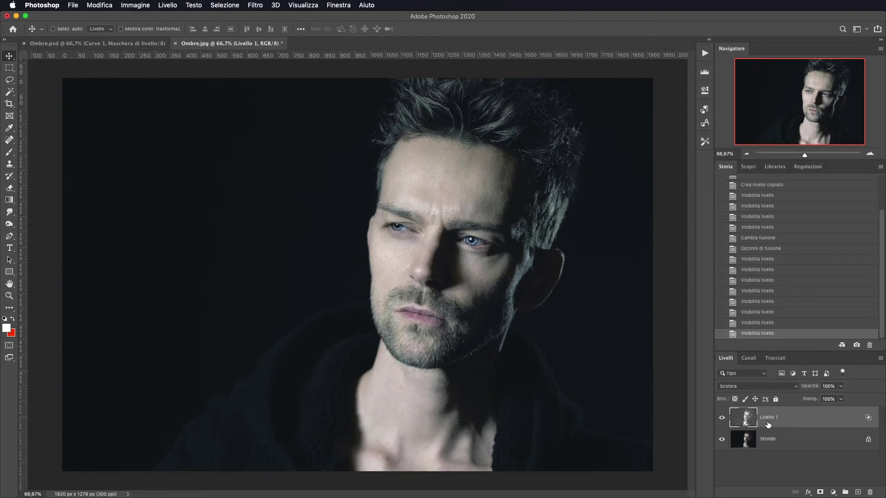
pyautogui.click(821, 492)
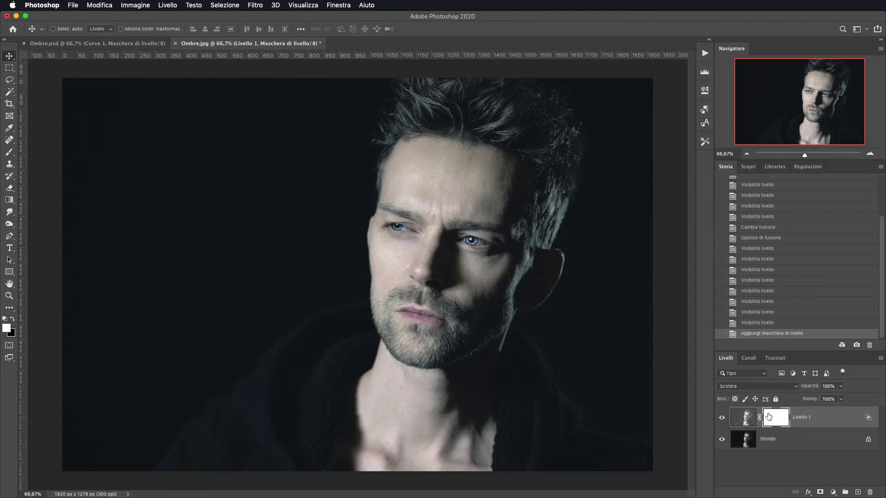
pyautogui.press('super')
pyautogui.press('super+i')
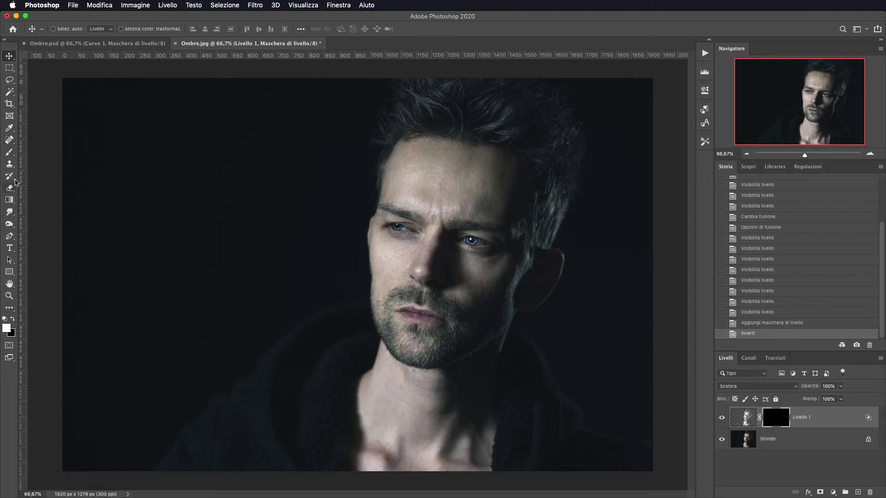
# - Brush white onto Livello 1's mask over forehead, cheeks, jaw and neck, then toggle to compare
pyautogui.click(8, 154)
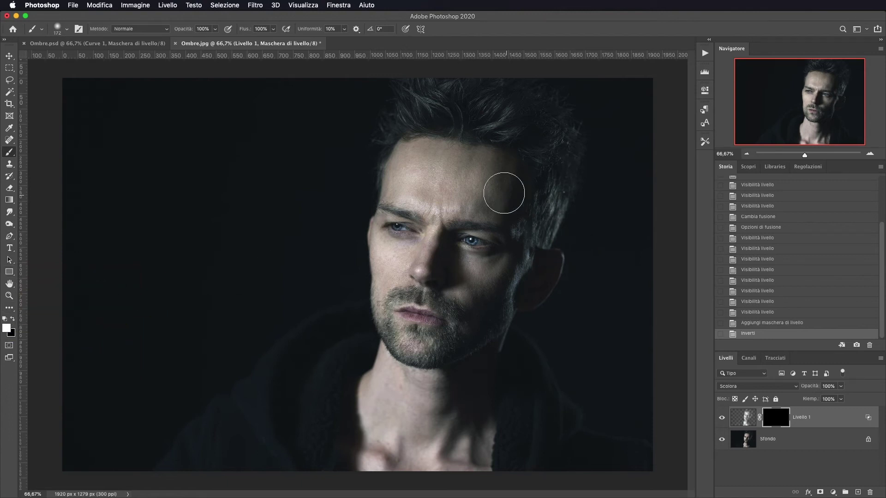
pyautogui.moveTo(479, 196)
pyautogui.mouseDown()
pyautogui.moveTo(504, 170)
pyautogui.moveTo(494, 208)
pyautogui.mouseUp()
pyautogui.moveTo(484, 284)
pyautogui.mouseDown()
pyautogui.moveTo(451, 257)
pyautogui.moveTo(492, 282)
pyautogui.moveTo(463, 332)
pyautogui.mouseUp()
pyautogui.moveTo(504, 271)
pyautogui.mouseDown()
pyautogui.moveTo(488, 304)
pyautogui.moveTo(510, 237)
pyautogui.moveTo(508, 277)
pyautogui.mouseUp()
pyautogui.moveTo(508, 277)
pyautogui.mouseDown()
pyautogui.moveTo(498, 187)
pyautogui.moveTo(466, 203)
pyautogui.mouseUp()
pyautogui.moveTo(451, 383)
pyautogui.mouseDown()
pyautogui.moveTo(467, 464)
pyautogui.moveTo(358, 417)
pyautogui.moveTo(462, 328)
pyautogui.mouseUp()
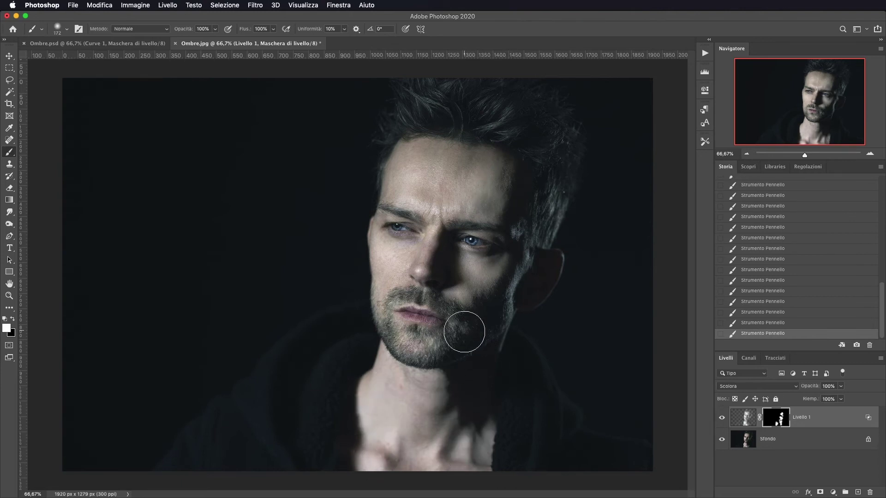
pyautogui.moveTo(489, 179); pyautogui.dragTo(475, 170)
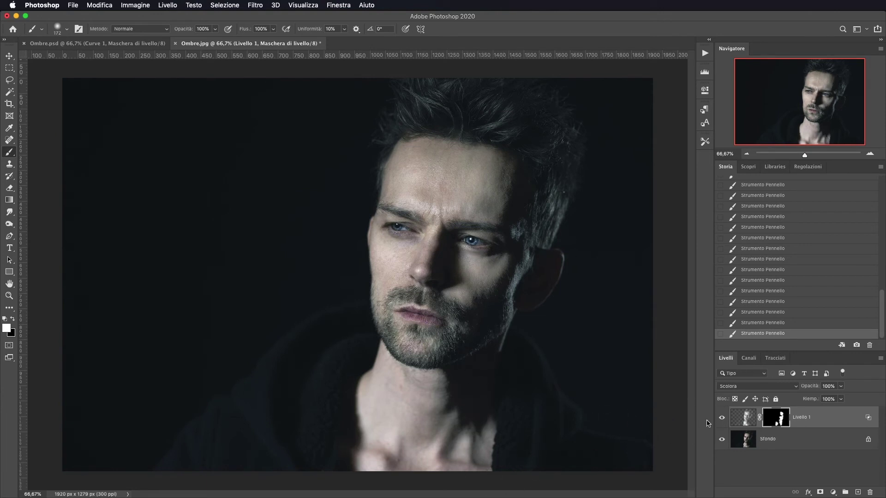
pyautogui.click(722, 421)
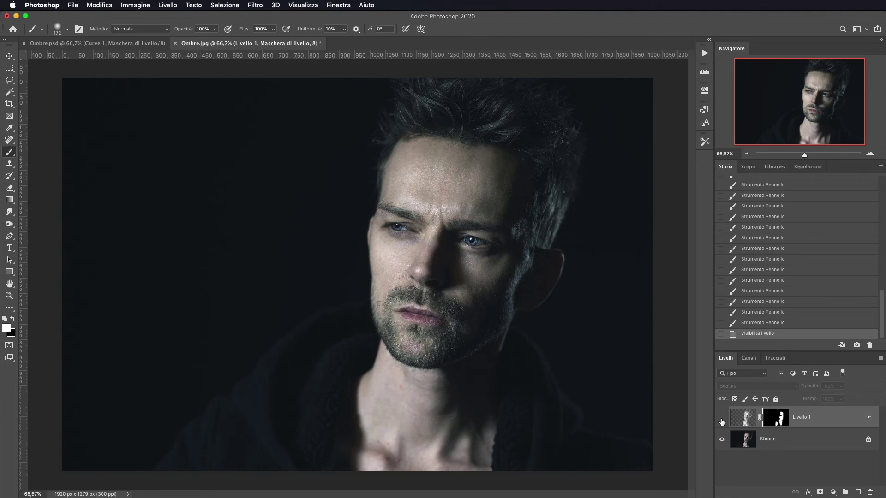
pyautogui.click(722, 421)
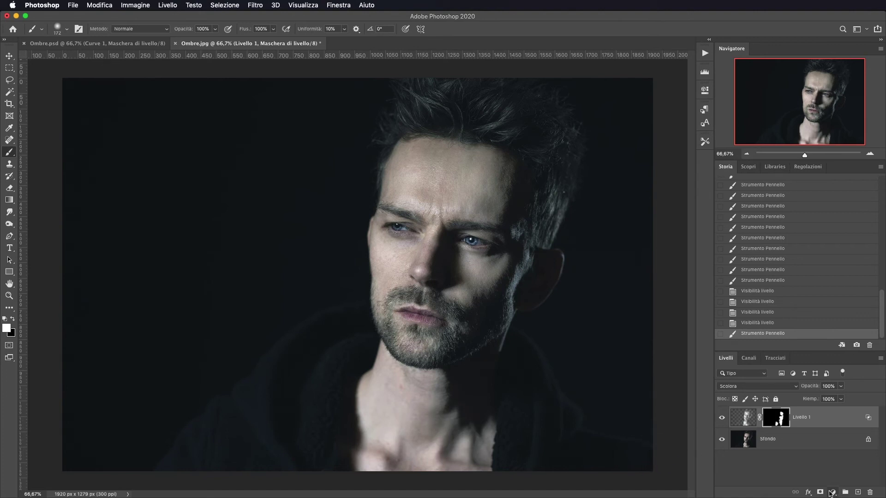
# - Add a Color Balance adjustment layer clipped to Livello 1
pyautogui.click(831, 492)
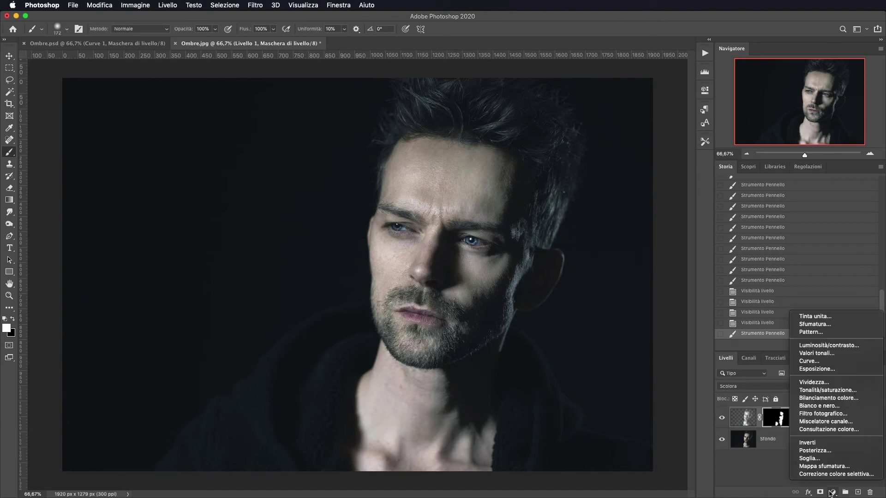
pyautogui.click(827, 399)
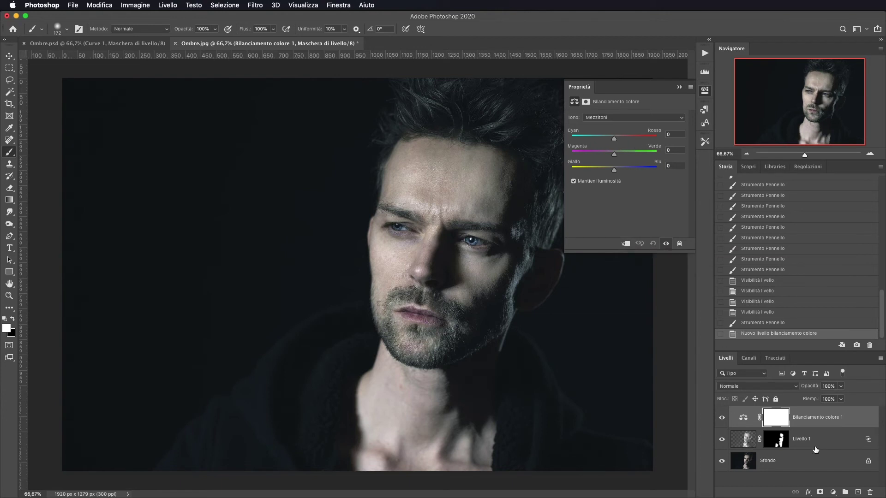
pyautogui.click(625, 245)
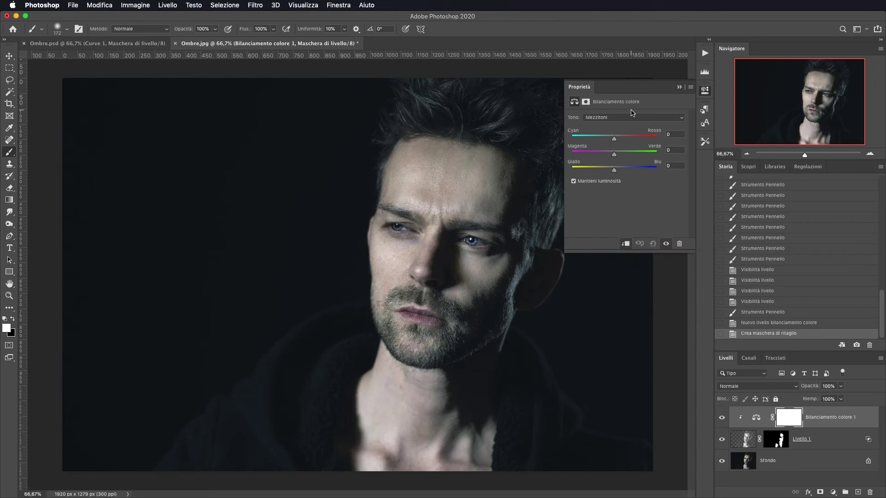
# - Set its midtones to red +27, magenta −2, yellow −16, then toggle it to compare
pyautogui.moveTo(613, 140); pyautogui.dragTo(625, 138)
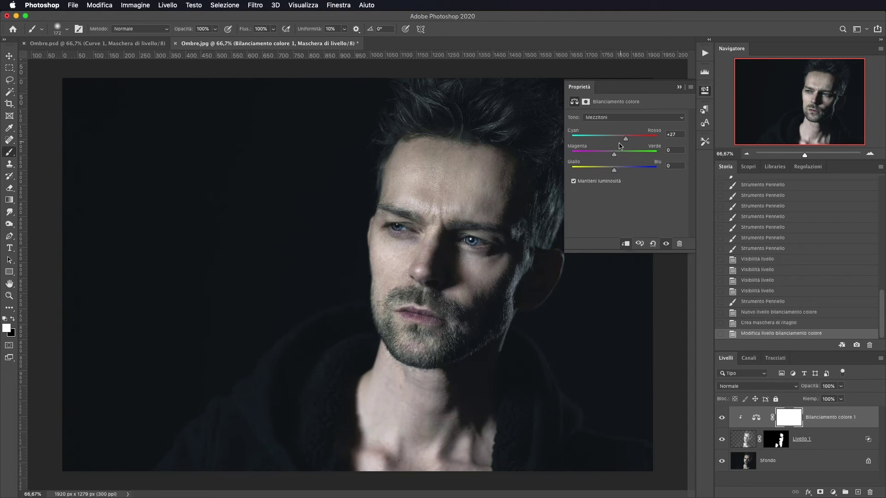
pyautogui.moveTo(614, 154); pyautogui.dragTo(612, 154)
pyautogui.moveTo(614, 170); pyautogui.dragTo(608, 175)
pyautogui.click(679, 87)
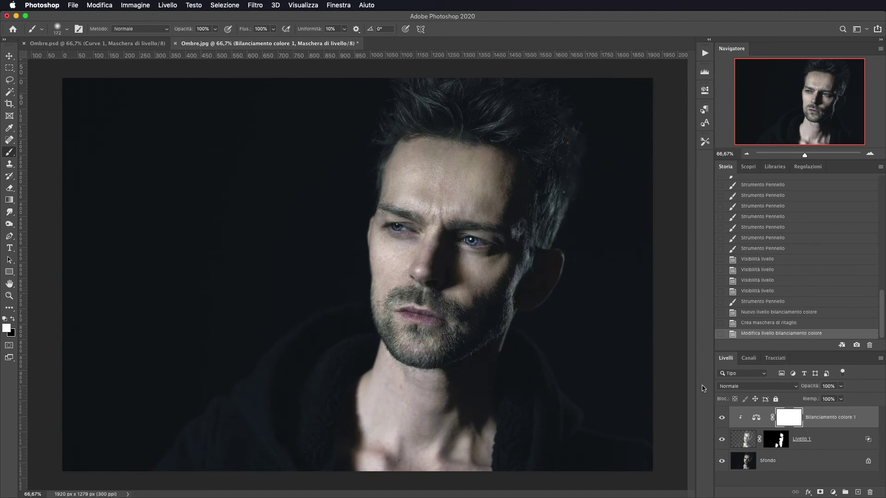
pyautogui.click(721, 417)
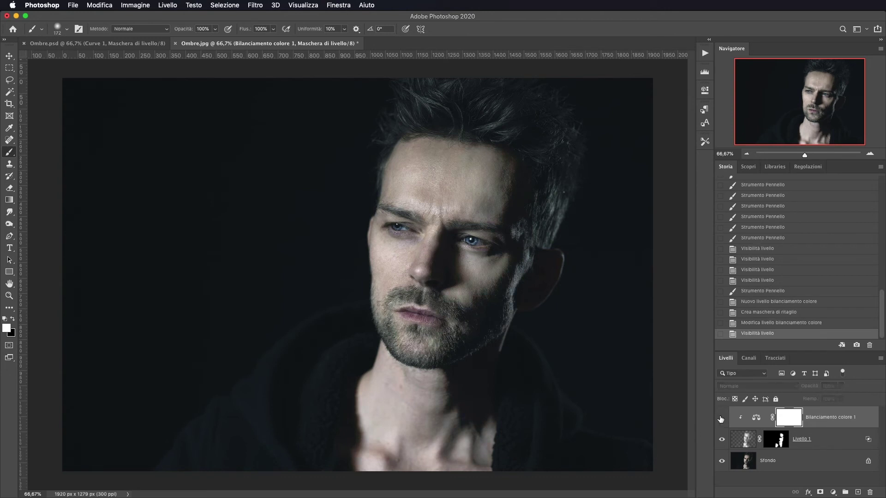
pyautogui.click(721, 418)
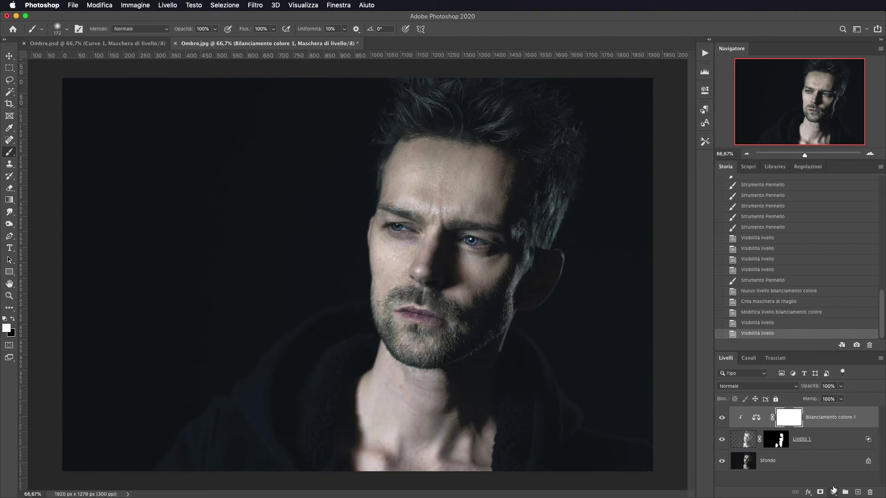
# - Add a Curves layer with the black point moved right and a raised midtone point
pyautogui.click(833, 491)
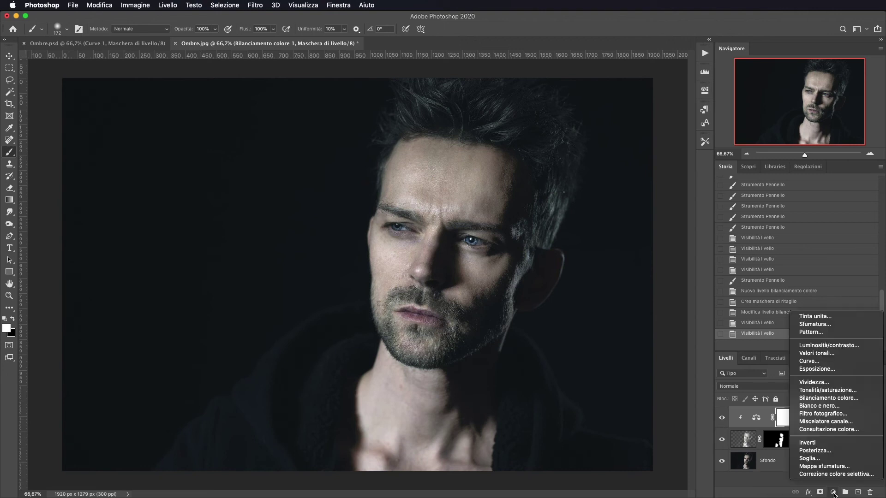
pyautogui.click(836, 360)
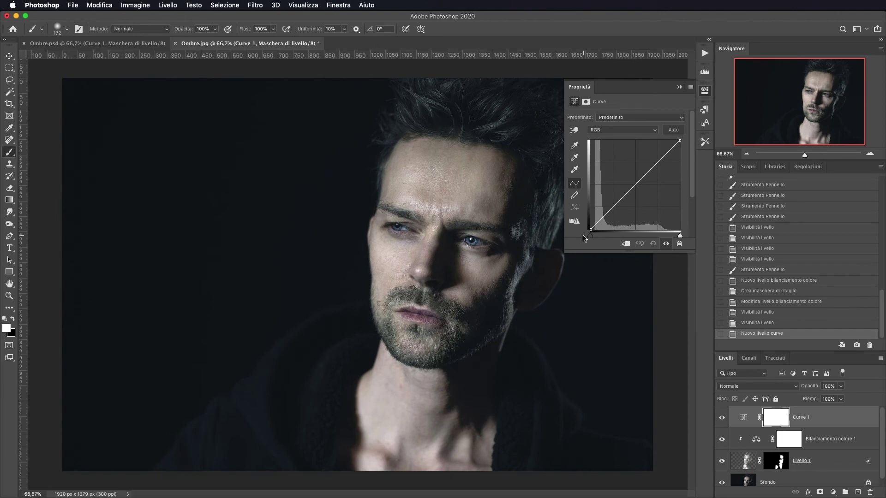
pyautogui.moveTo(591, 228); pyautogui.dragTo(595, 228)
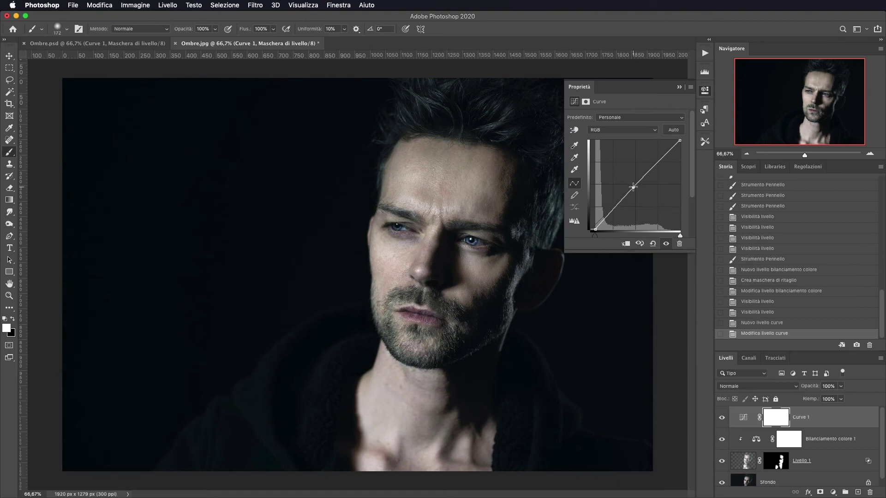
pyautogui.moveTo(630, 188); pyautogui.dragTo(678, 148)
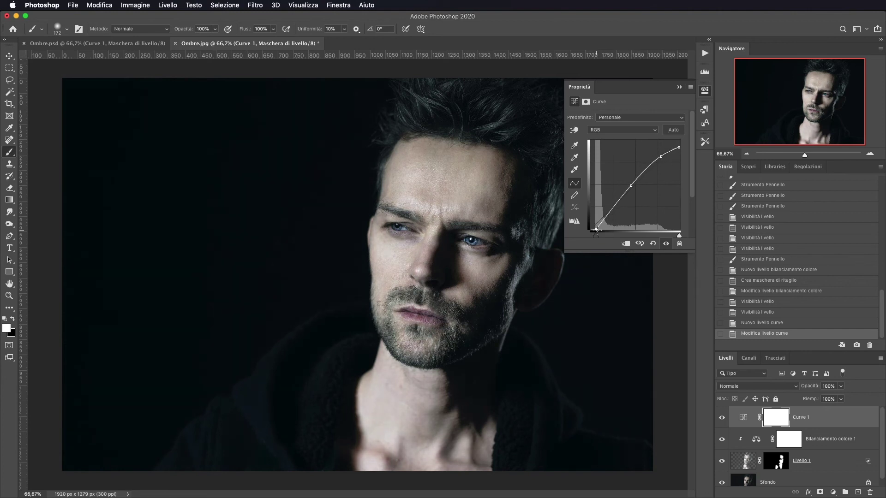
pyautogui.moveTo(631, 186); pyautogui.dragTo(626, 189)
pyautogui.click(679, 86)
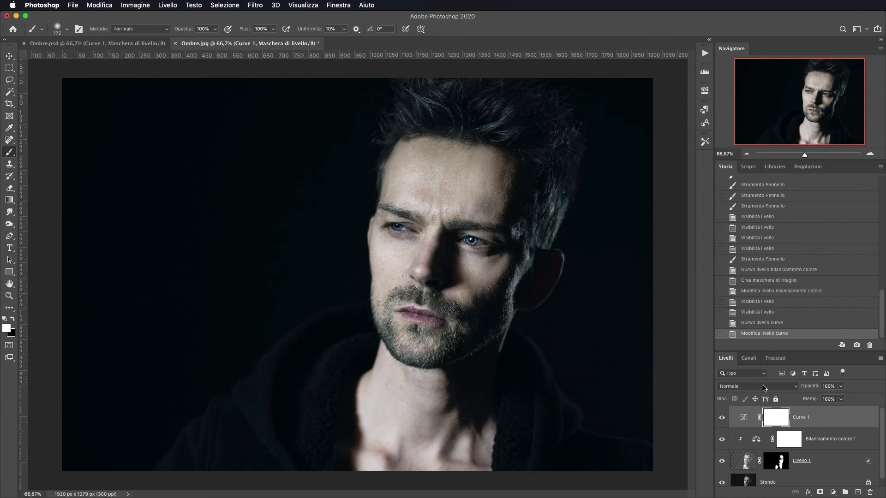
# - Compare against the original Sfondo alone, then select Livello 1
pyautogui.scroll(-1, 724, 482)
pyautogui.keyDown('alt'); pyautogui.click(722, 476); pyautogui.keyUp('alt')
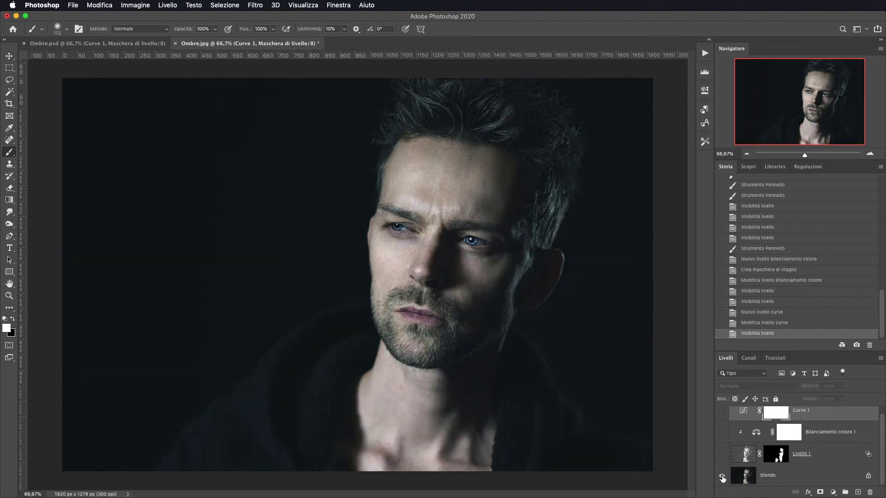
pyautogui.keyDown('alt'); pyautogui.click(722, 477); pyautogui.keyUp('alt')
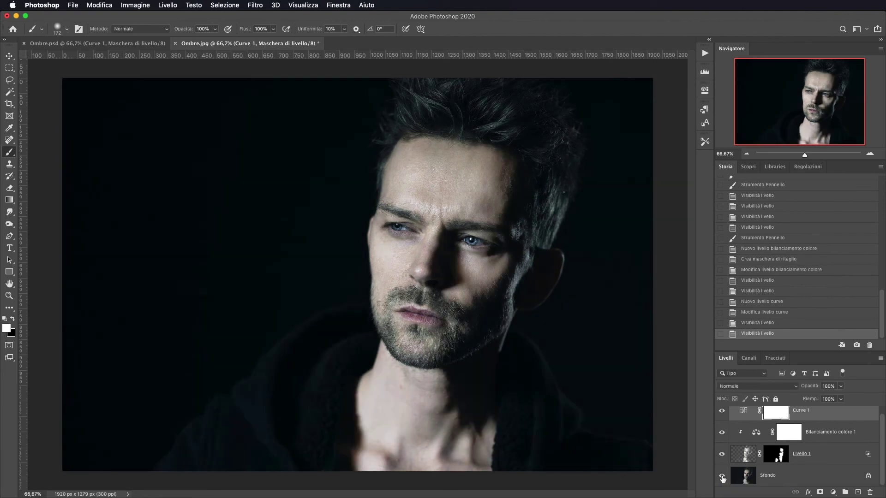
pyautogui.click(743, 454)
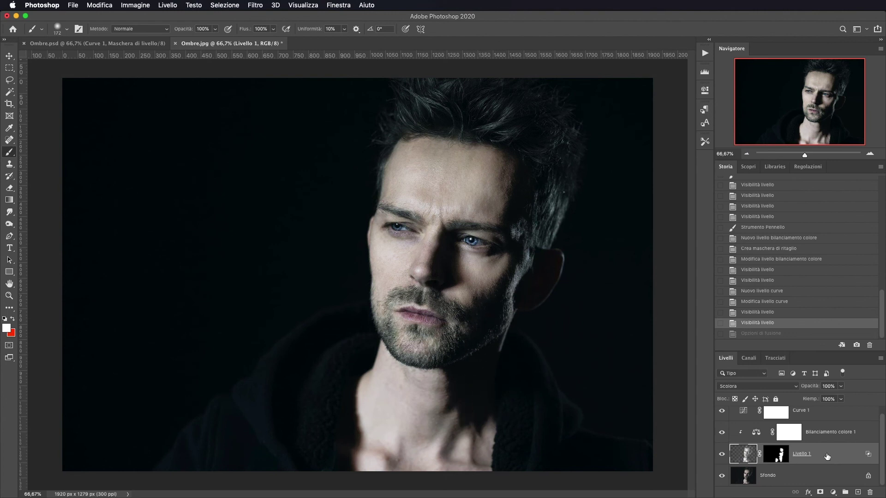
# - Re-split Livello 1's underlying-layer black Blend If slider to 18/29
pyautogui.doubleClick(839, 457)
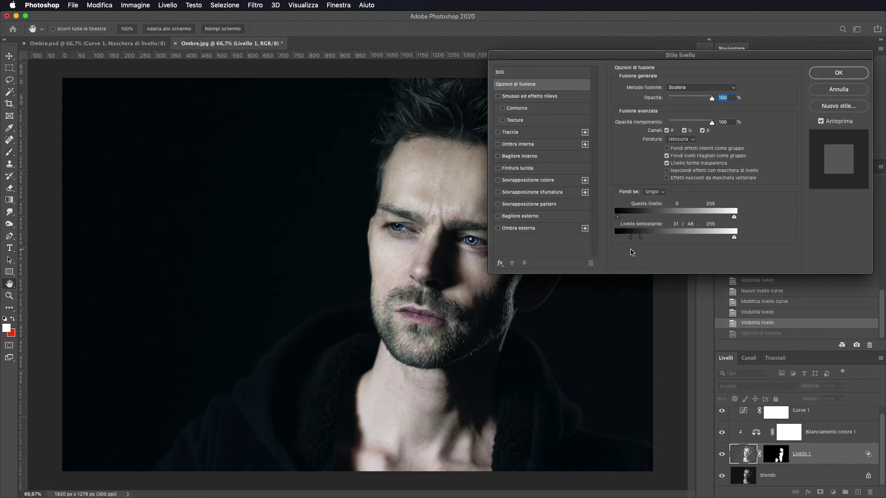
pyautogui.moveTo(584, 56); pyautogui.dragTo(650, 54)
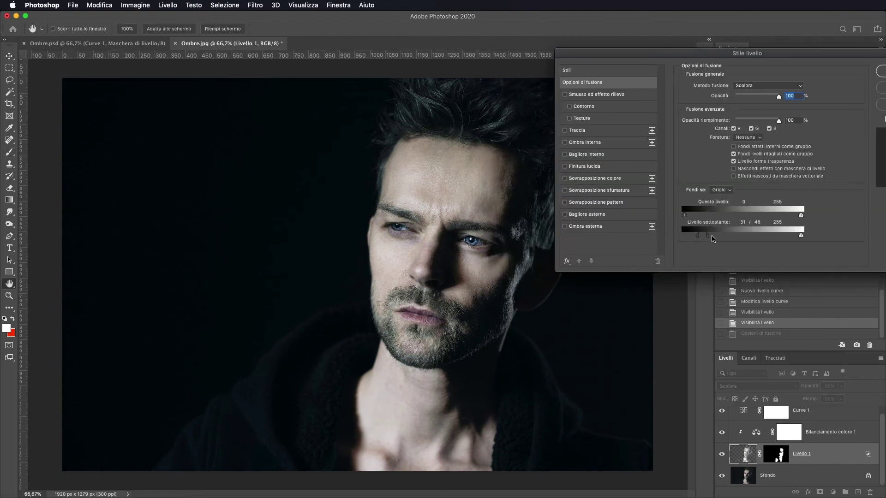
pyautogui.moveTo(708, 238); pyautogui.dragTo(701, 239)
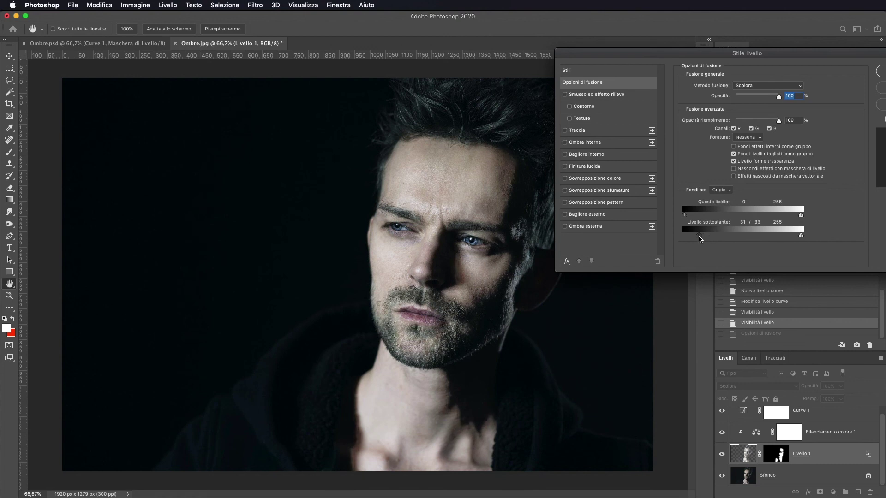
pyautogui.moveTo(699, 239); pyautogui.dragTo(694, 239)
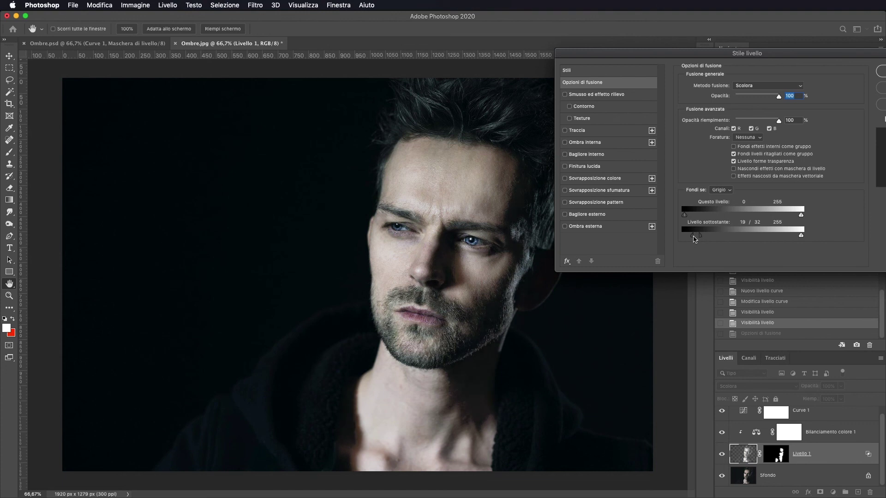
pyautogui.moveTo(693, 239); pyautogui.dragTo(697, 239)
pyautogui.moveTo(691, 238); pyautogui.dragTo(693, 239)
# - Confirm the Layer Style, then Alt-toggle Sfondo's eye to compare before and after
pyautogui.click(881, 73)
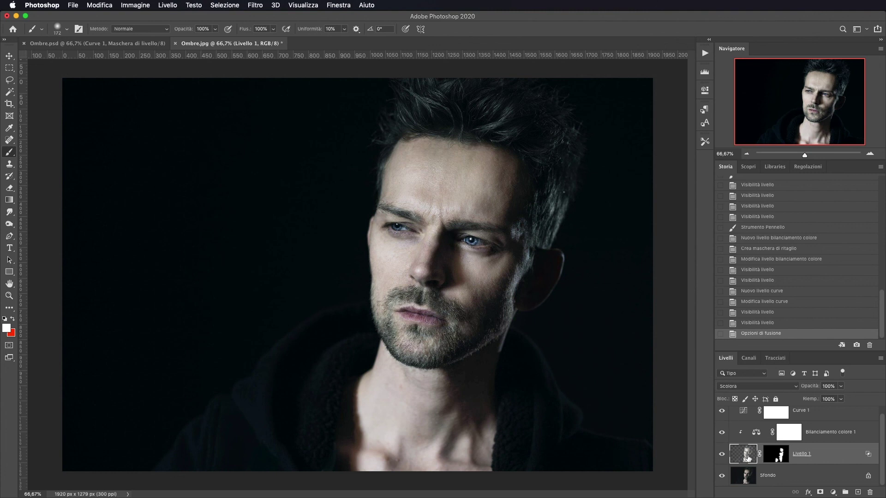
pyautogui.keyDown('alt'); pyautogui.click(722, 476); pyautogui.keyUp('alt')
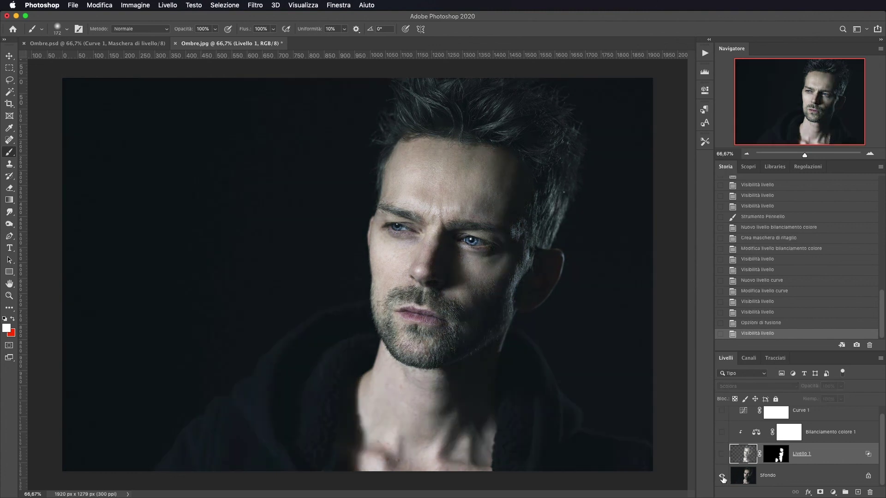
pyautogui.keyDown('alt'); pyautogui.click(722, 476); pyautogui.keyUp('alt')
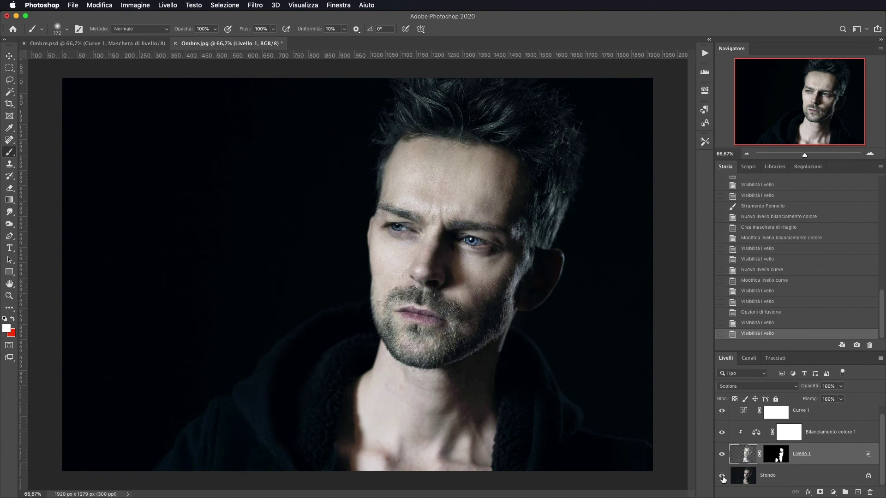